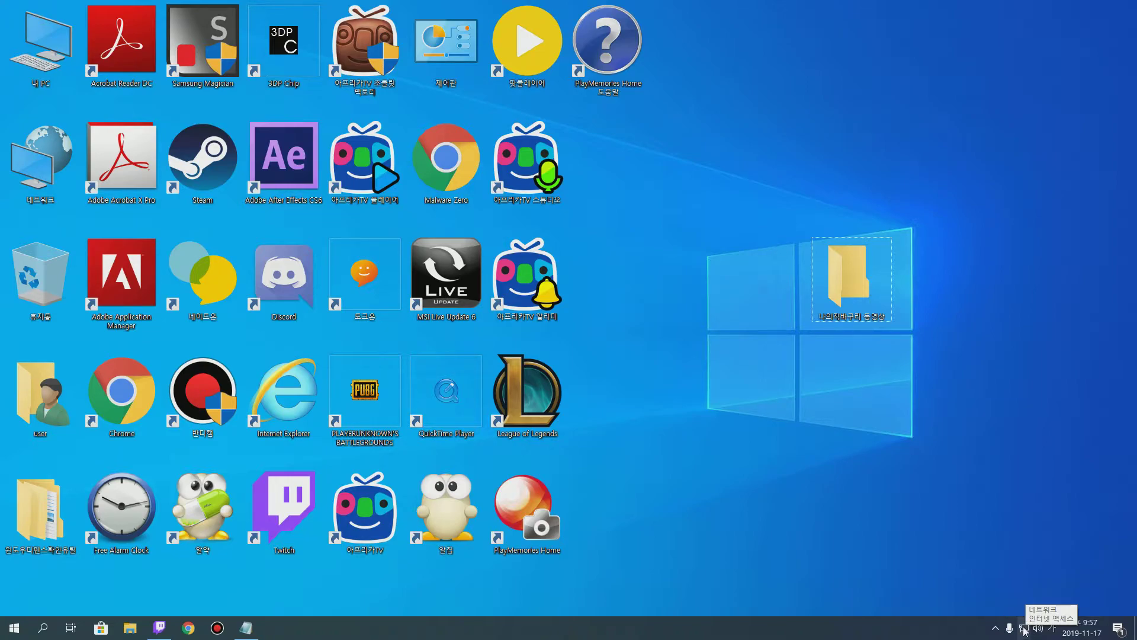
# Open the advanced sharing settings for network profiles from the network and internet settings.
pyautogui.rightClick(1024, 629)
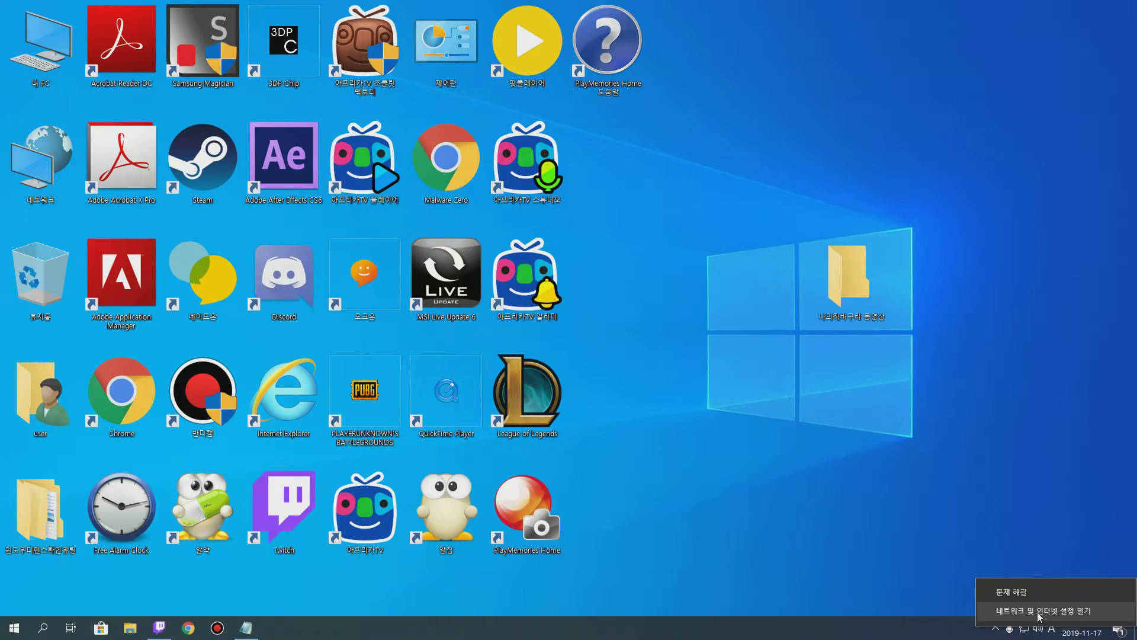
pyautogui.click(1040, 611)
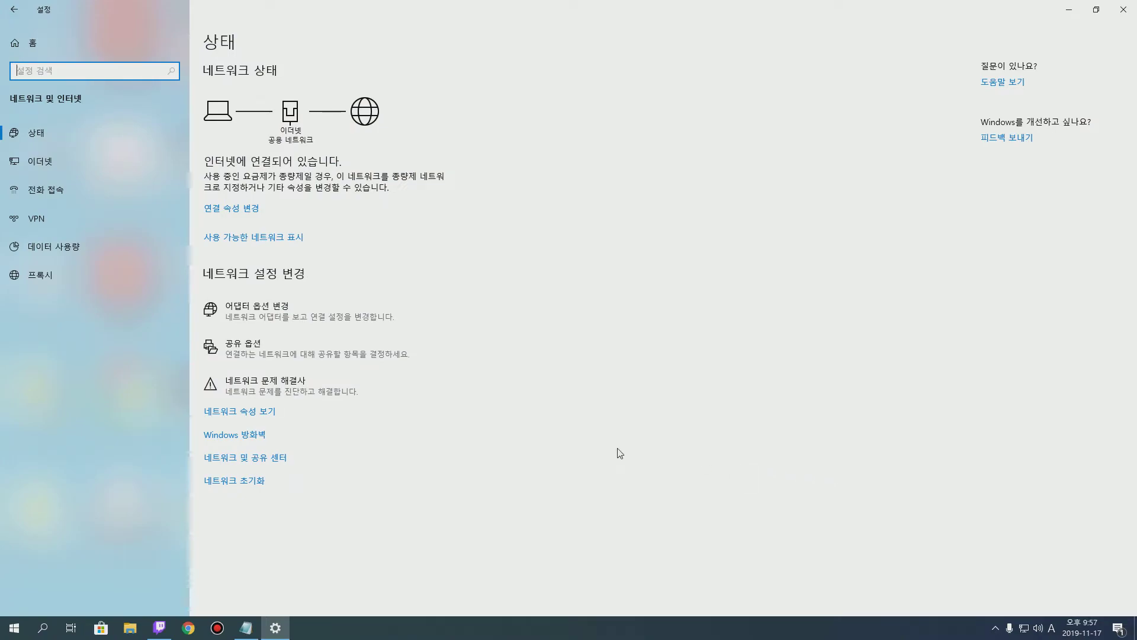
pyautogui.click(345, 352)
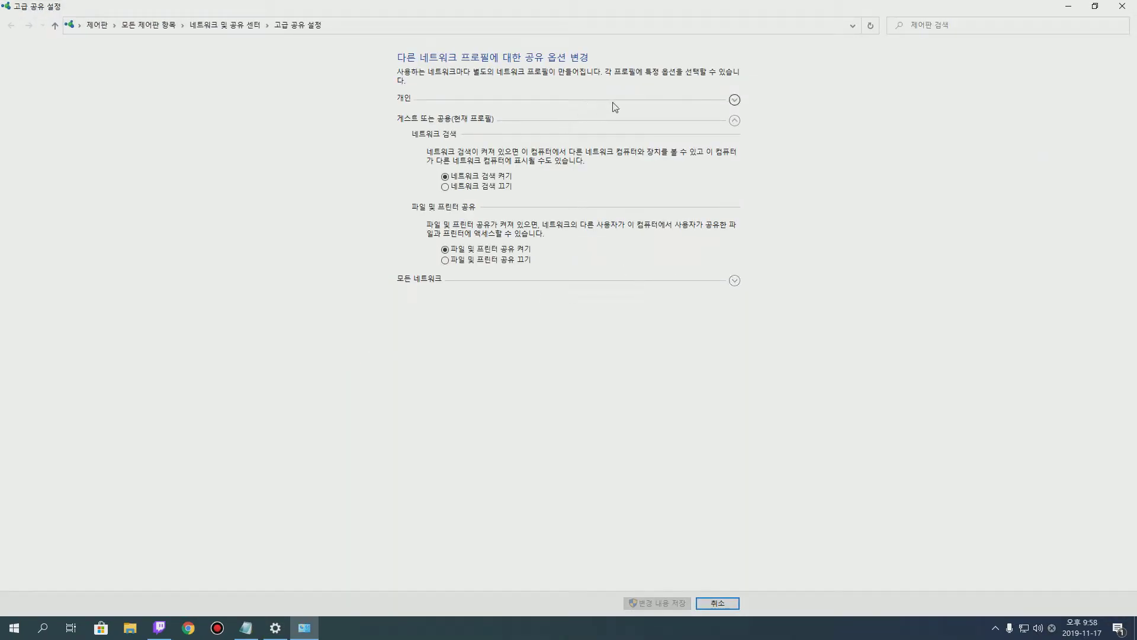
# Turn on network discovery and file and printer sharing for the private profile, and expand the guest or public profile's options.
pyautogui.click(735, 100)
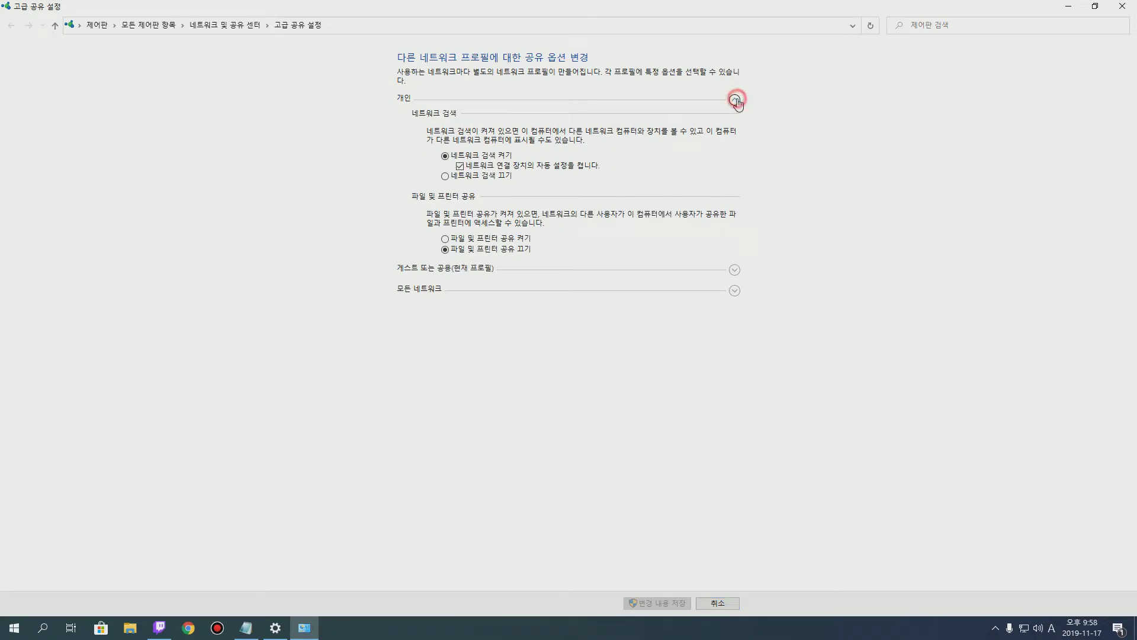
pyautogui.click(487, 155)
pyautogui.click(498, 241)
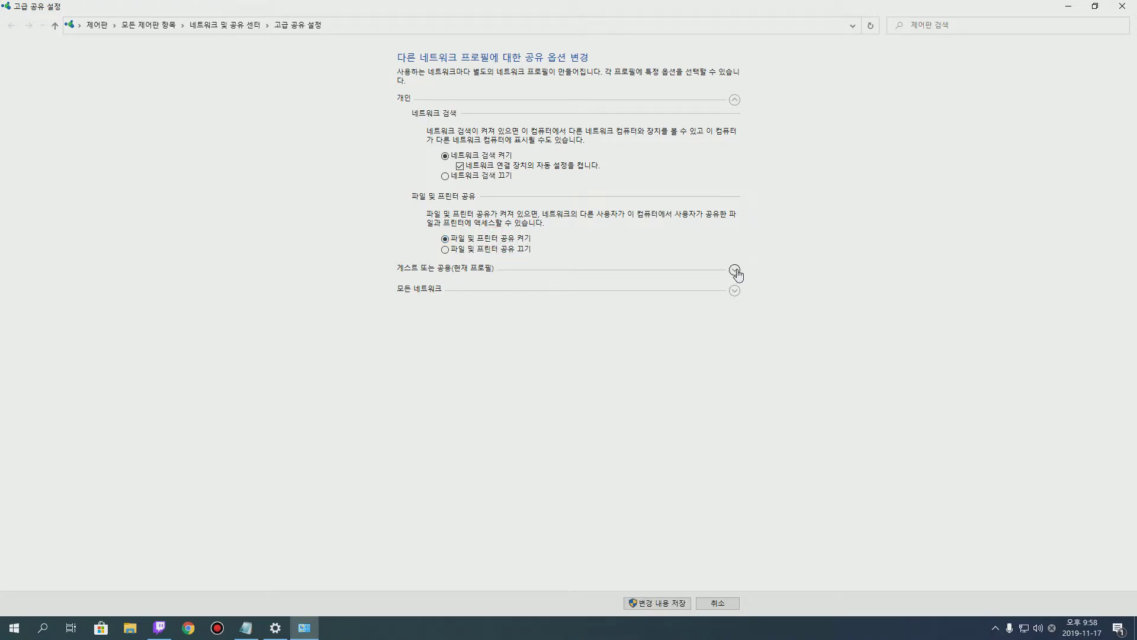
pyautogui.click(735, 270)
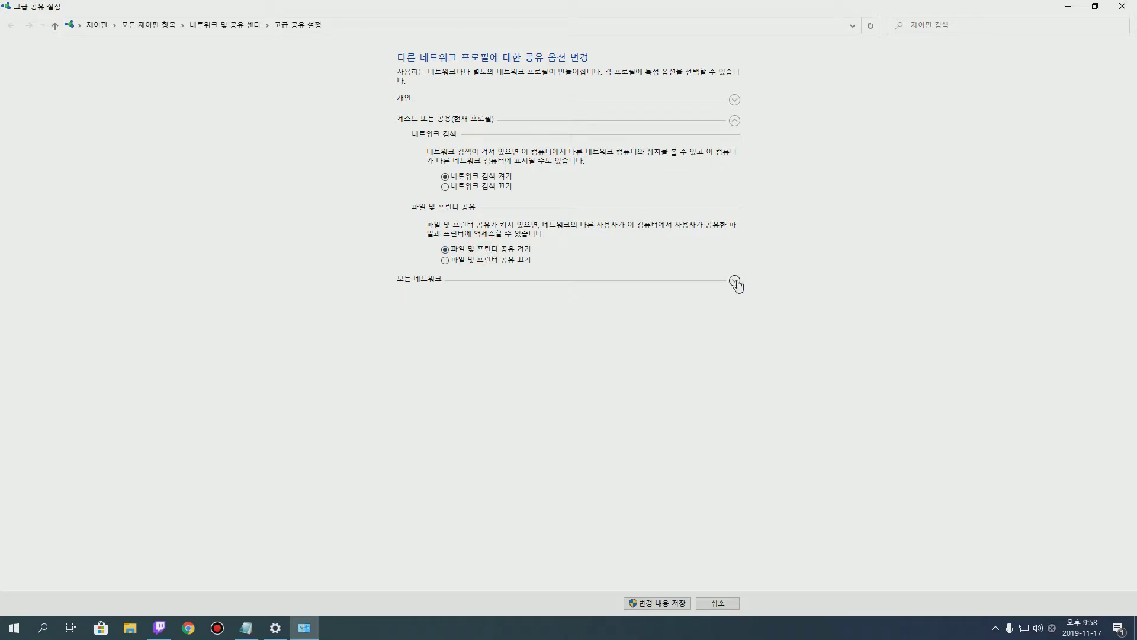
# For all networks, enable public folder sharing and 40-bit or 56-bit encryption, disable password-protected sharing, and save the changes.
pyautogui.click(735, 281)
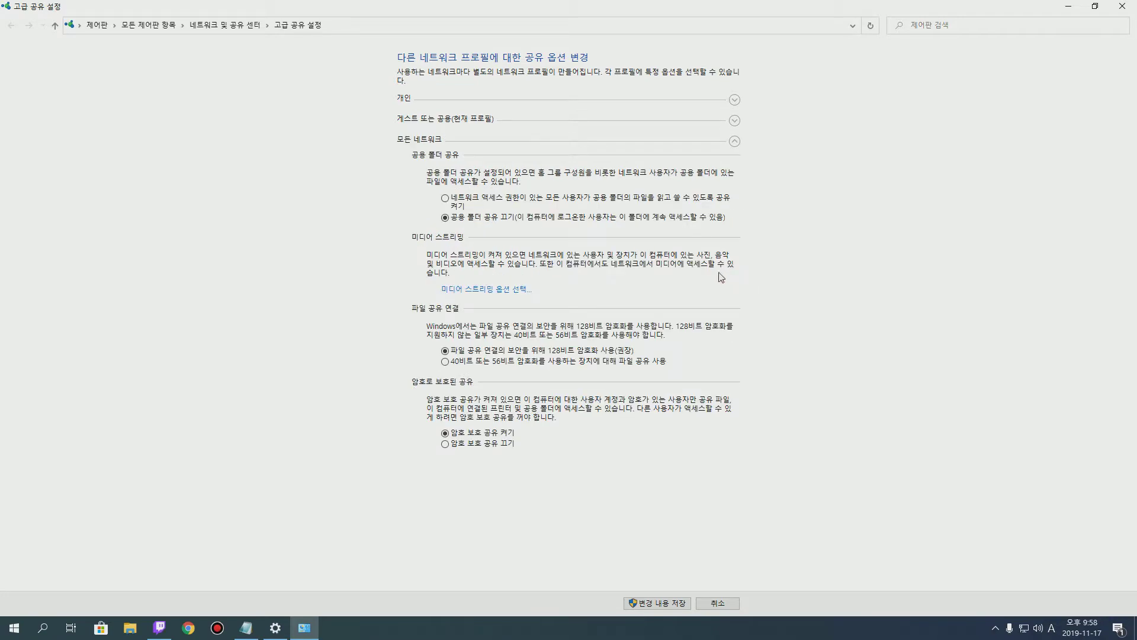
pyautogui.click(506, 200)
pyautogui.click(512, 364)
pyautogui.click(504, 449)
pyautogui.click(658, 603)
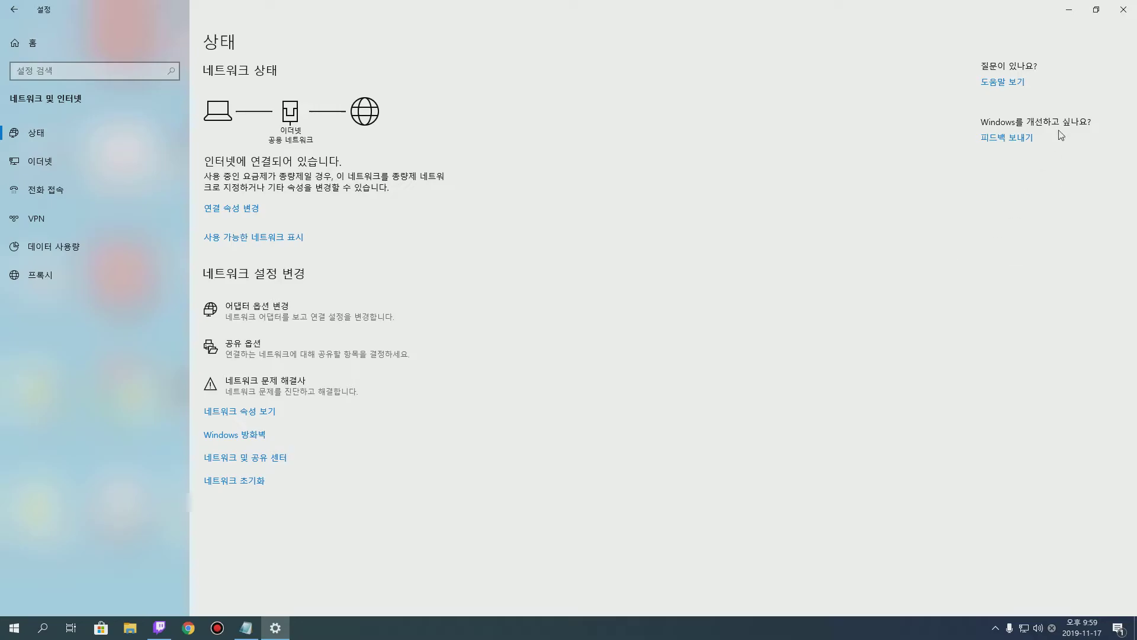
pyautogui.click(1123, 8)
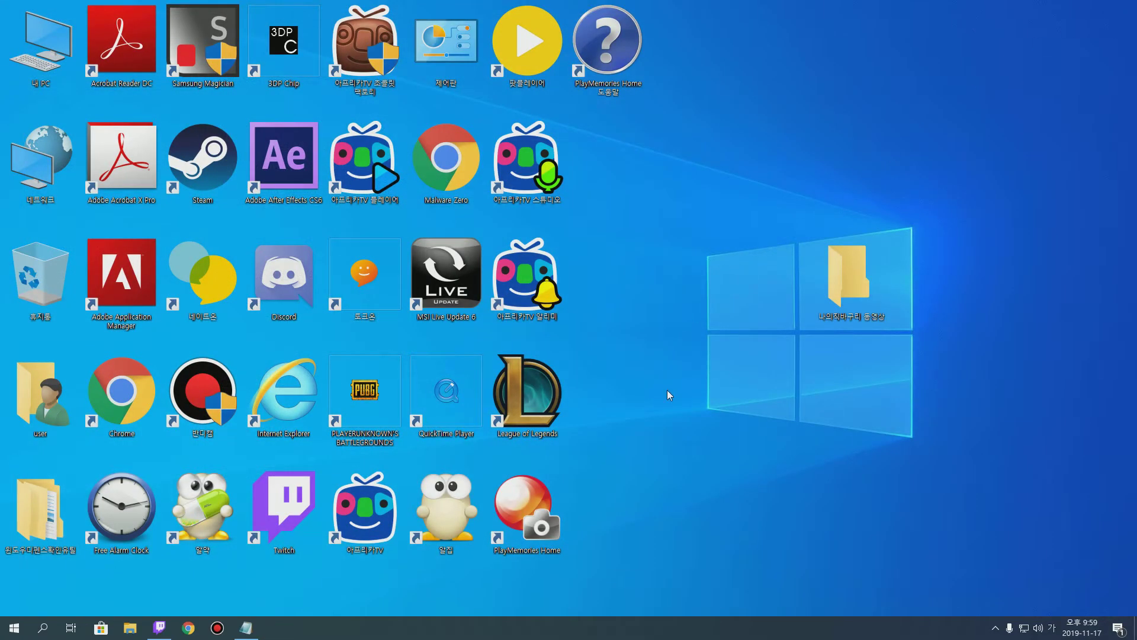
# Enable sharing of the desktop folder 나의직바구리 동영상 in its advanced sharing properties.
pyautogui.moveTo(853, 296); pyautogui.dragTo(854, 215)
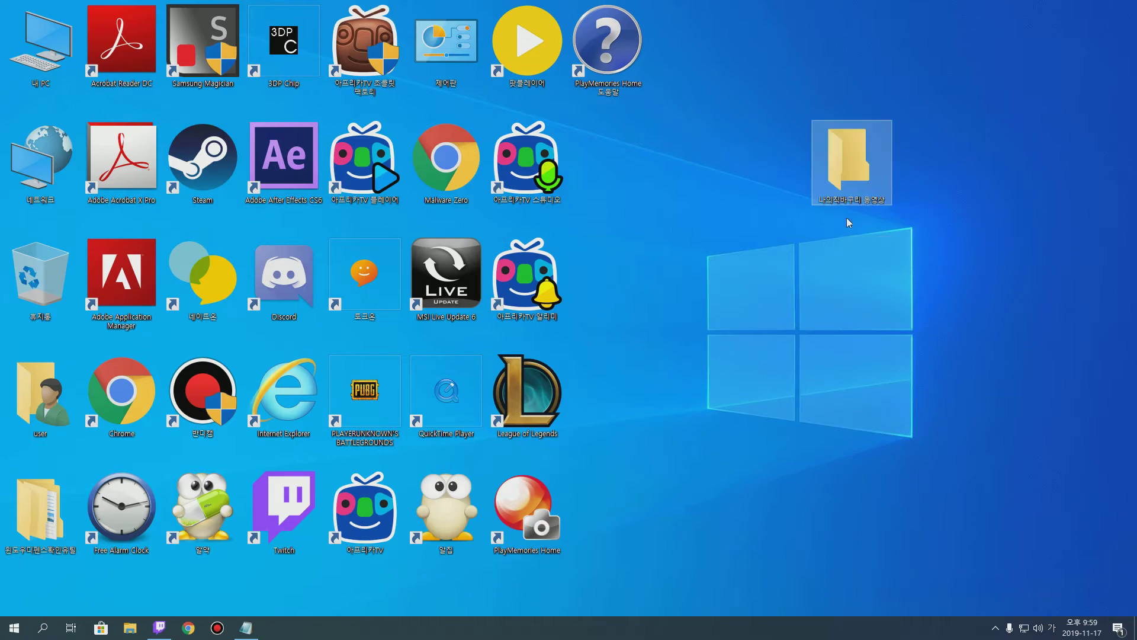
pyautogui.rightClick(851, 181)
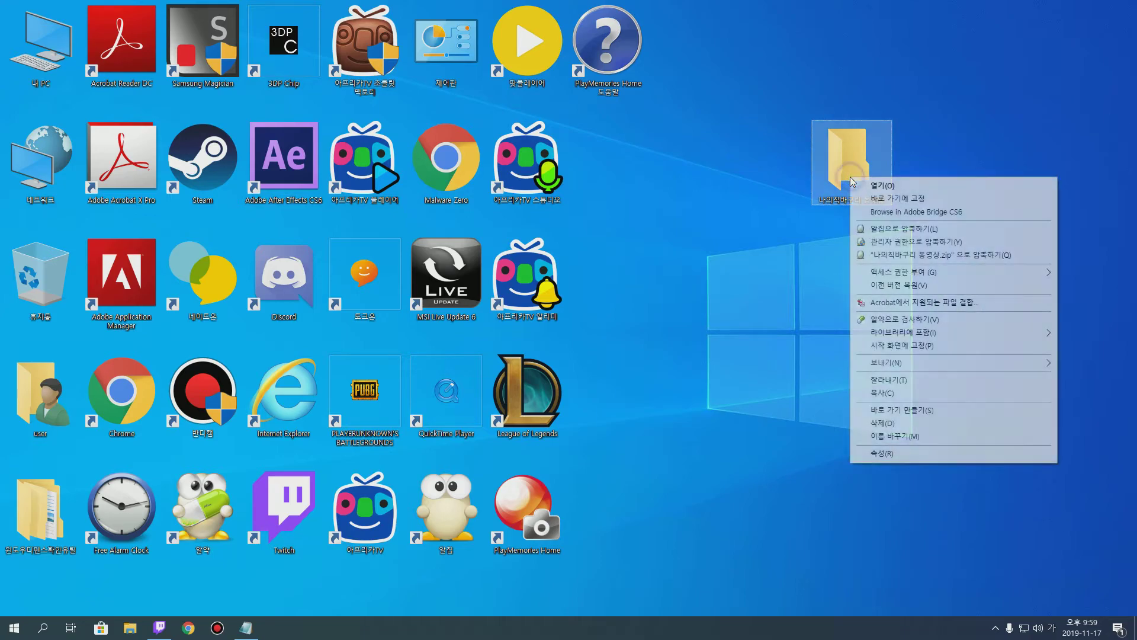
pyautogui.click(900, 453)
pyautogui.moveTo(936, 176); pyautogui.dragTo(735, 176)
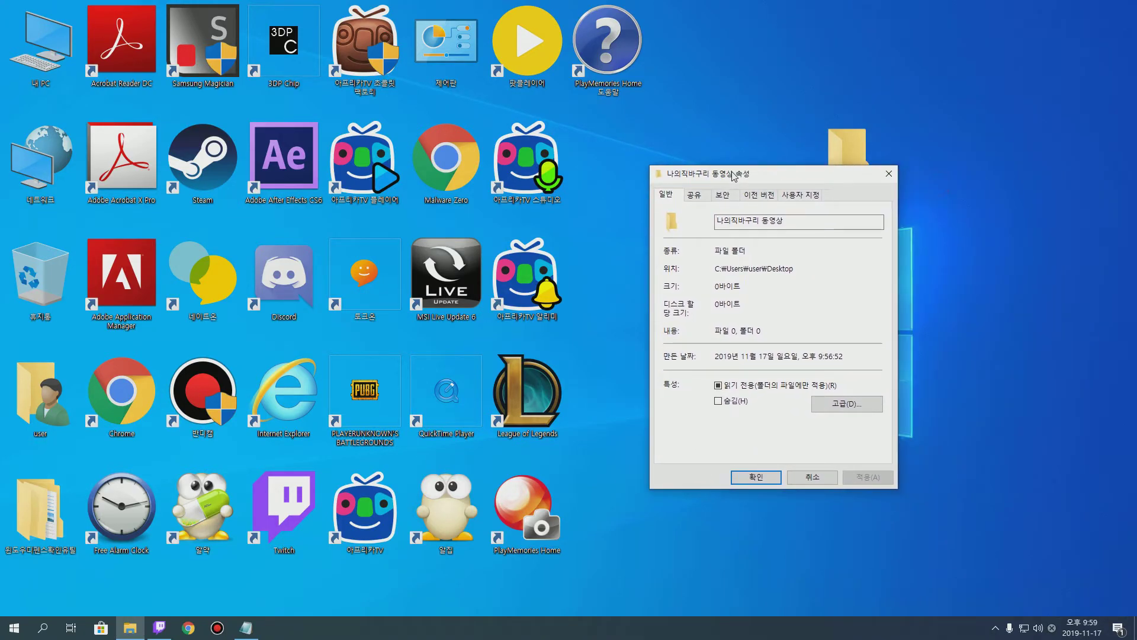
pyautogui.click(694, 198)
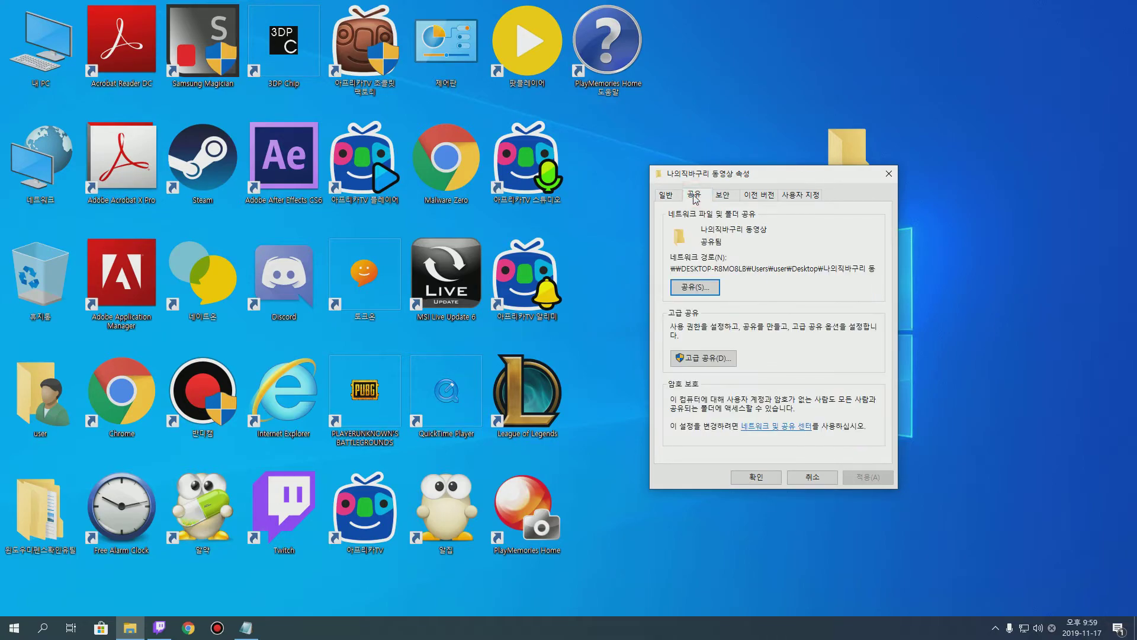
pyautogui.click(699, 358)
pyautogui.moveTo(702, 196); pyautogui.dragTo(513, 190)
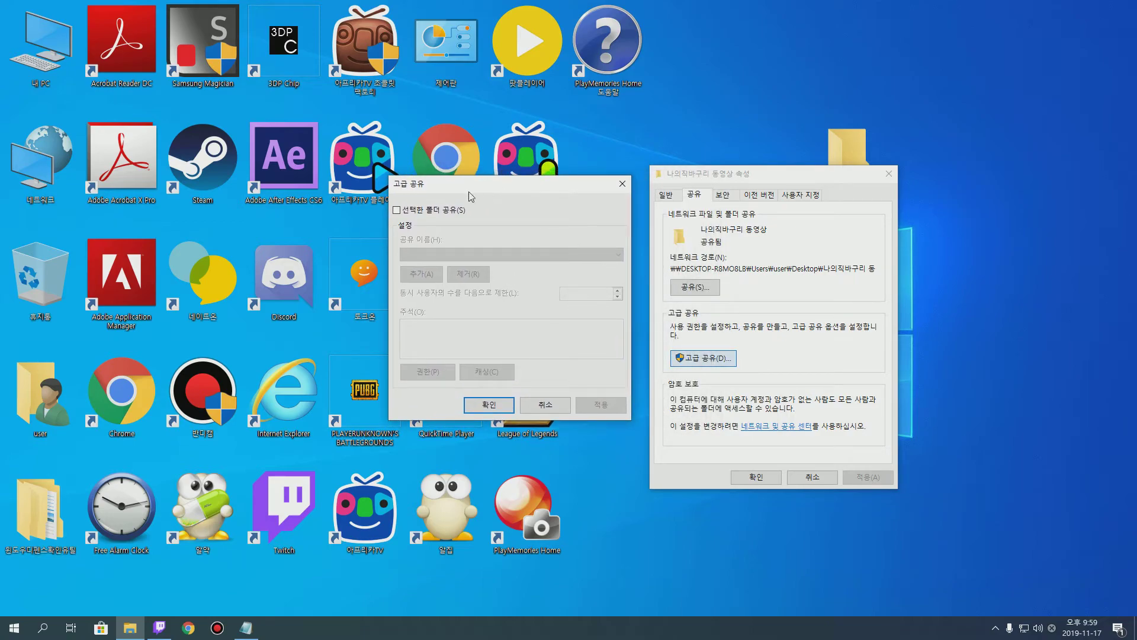
pyautogui.click(417, 216)
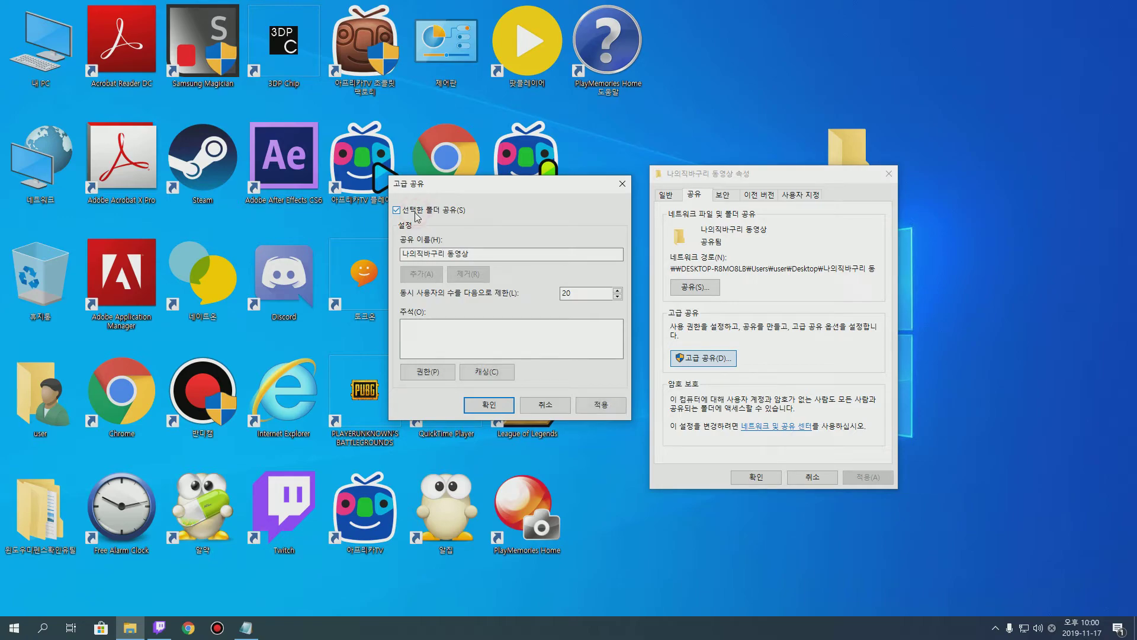
# Allow Everyone full control in the folder's share permissions and apply the advanced sharing settings.
pyautogui.click(428, 372)
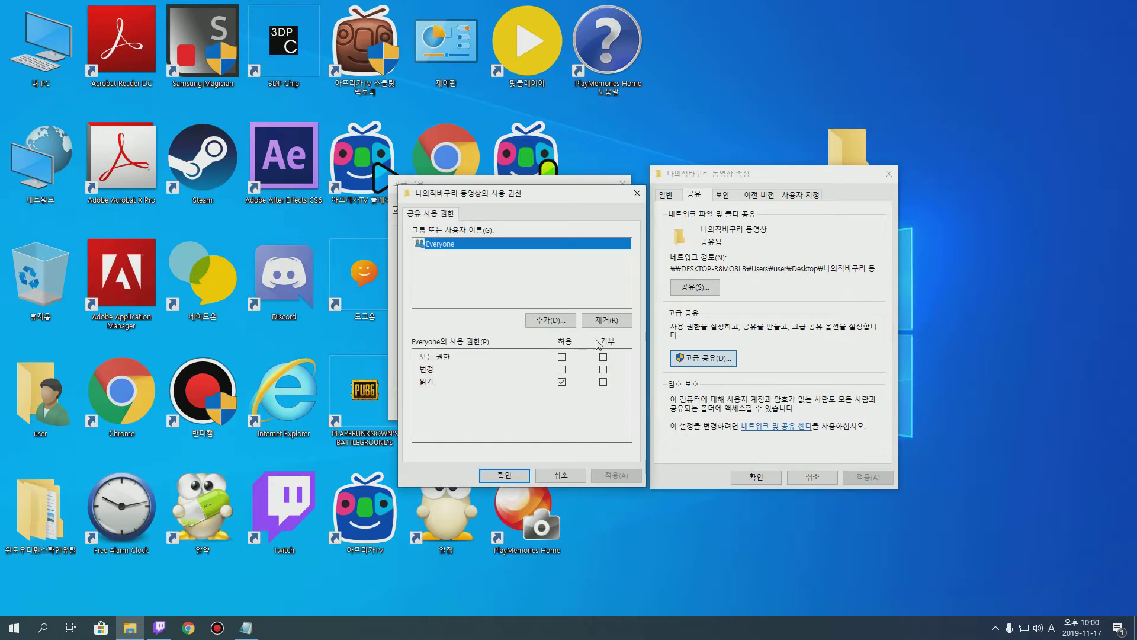
pyautogui.click(562, 357)
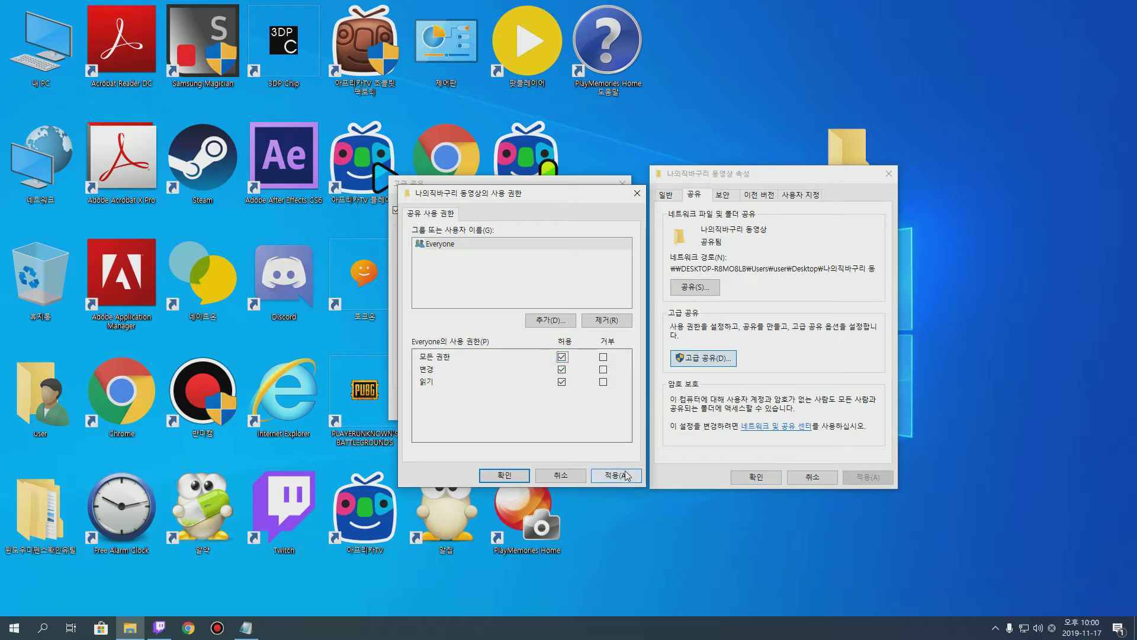
pyautogui.click(625, 475)
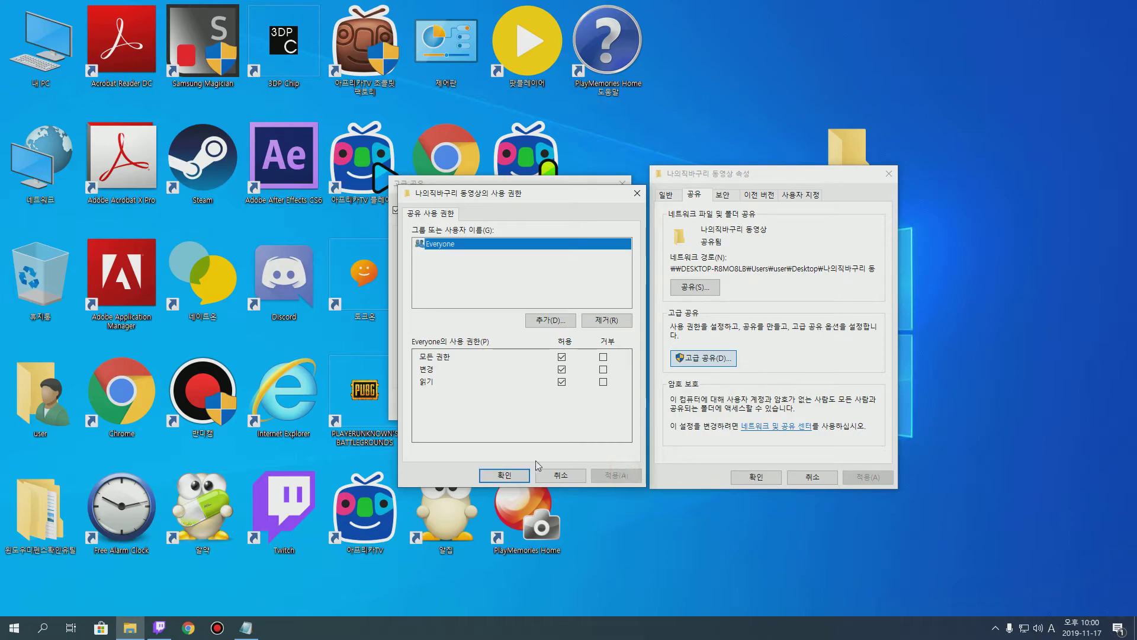
pyautogui.click(497, 476)
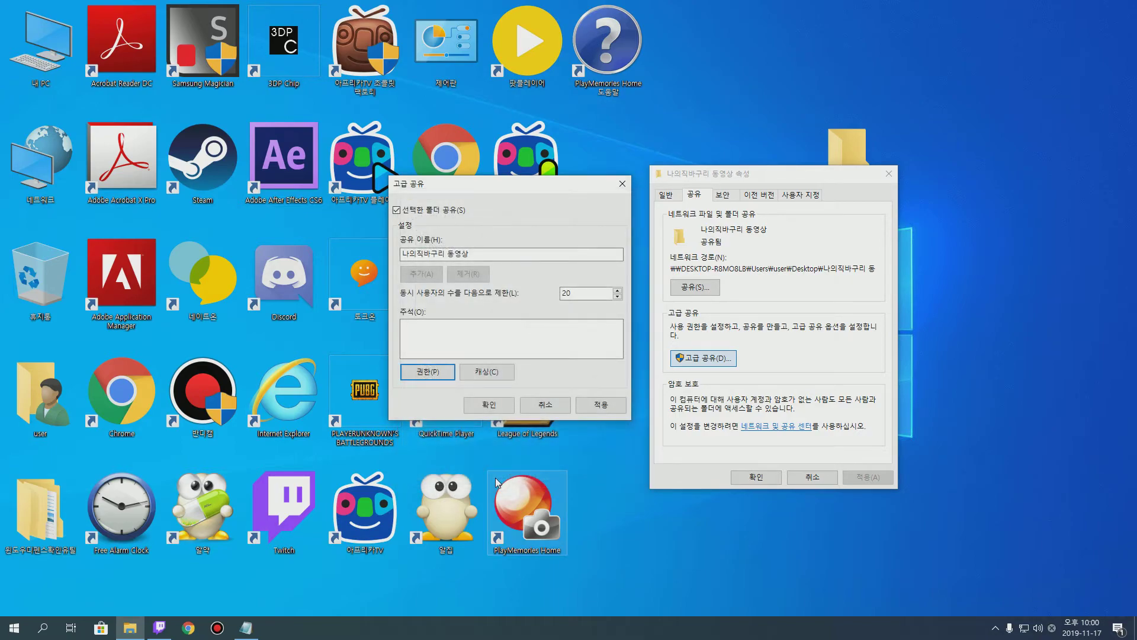
pyautogui.click(608, 407)
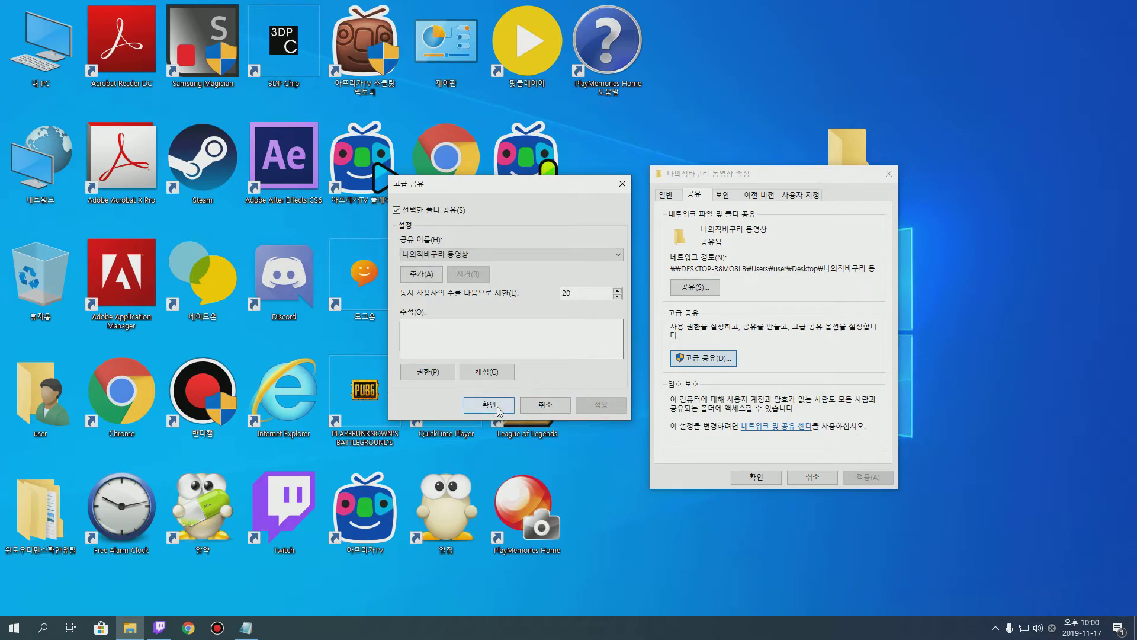
pyautogui.click(489, 405)
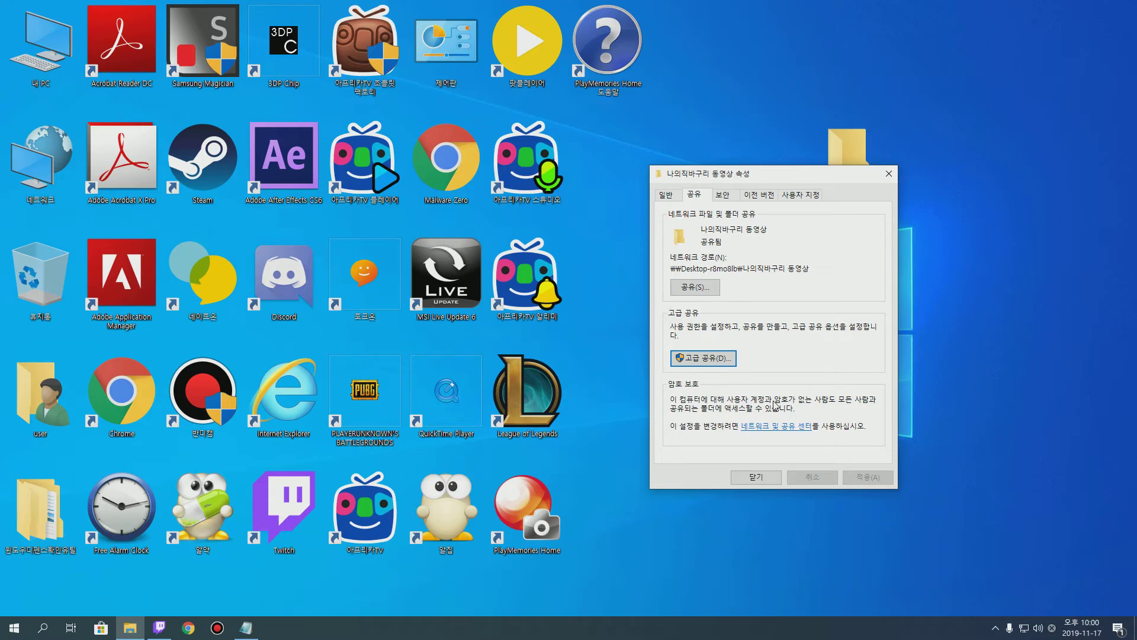
pyautogui.click(765, 479)
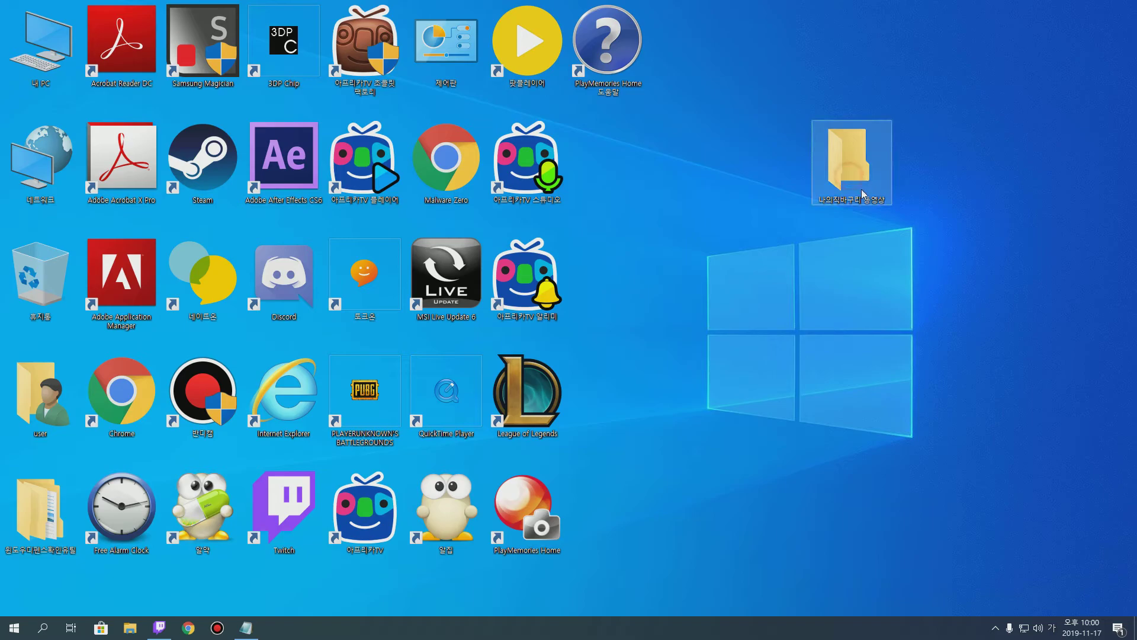
# Reposition the 나의직바구리 동영상 folder on the desktop, open it and copy its full path.
pyautogui.moveTo(806, 282); pyautogui.dragTo(804, 278)
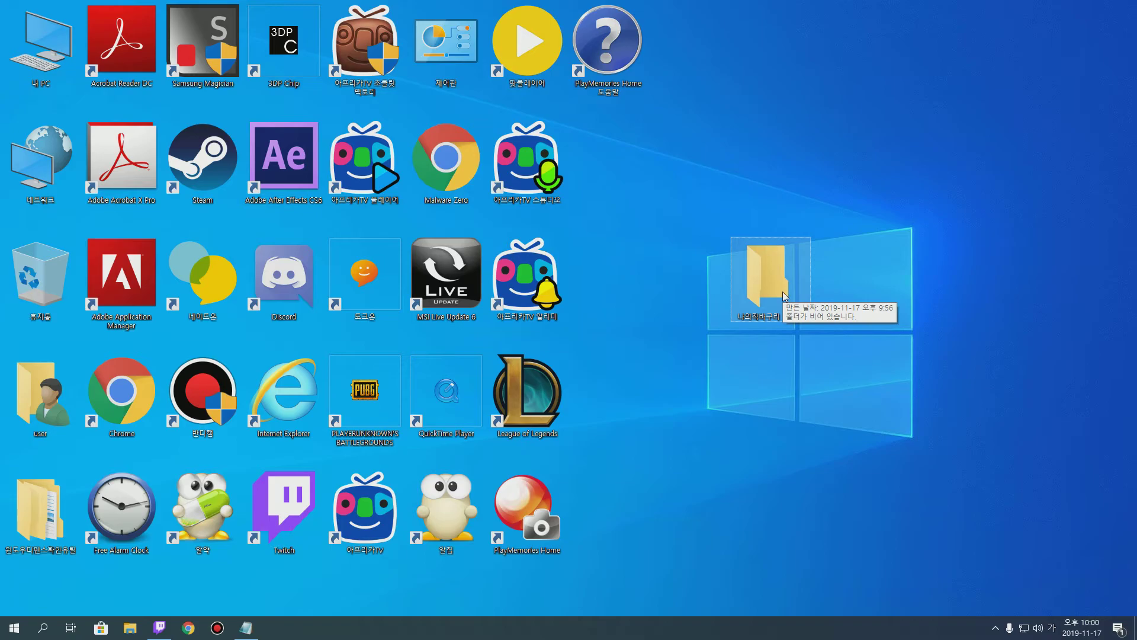
pyautogui.doubleClick(786, 297)
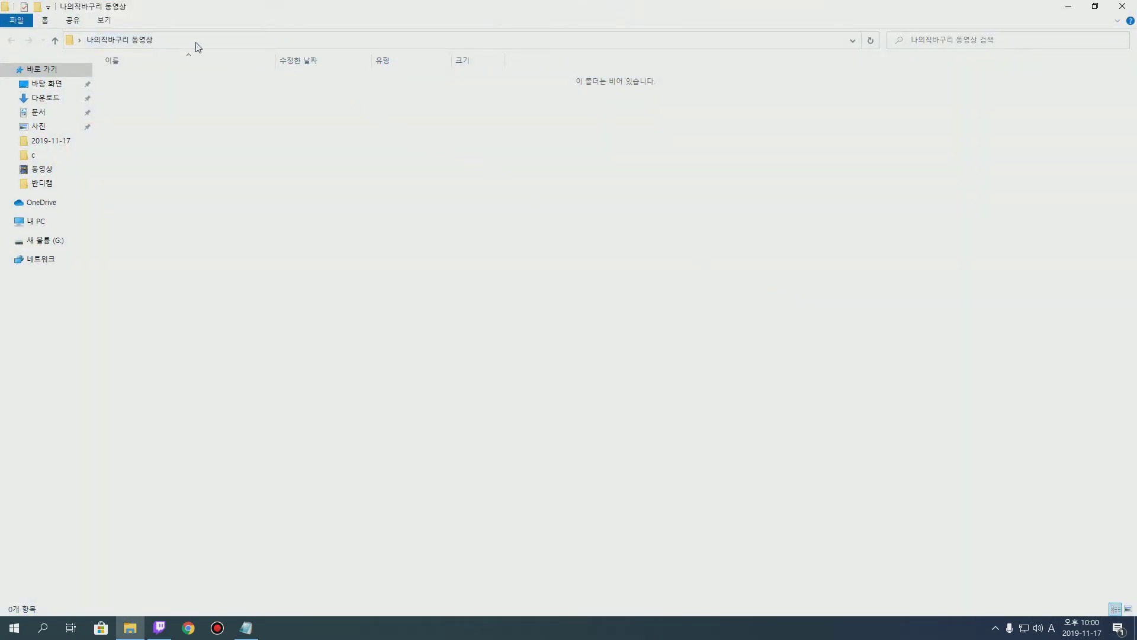
pyautogui.click(231, 44)
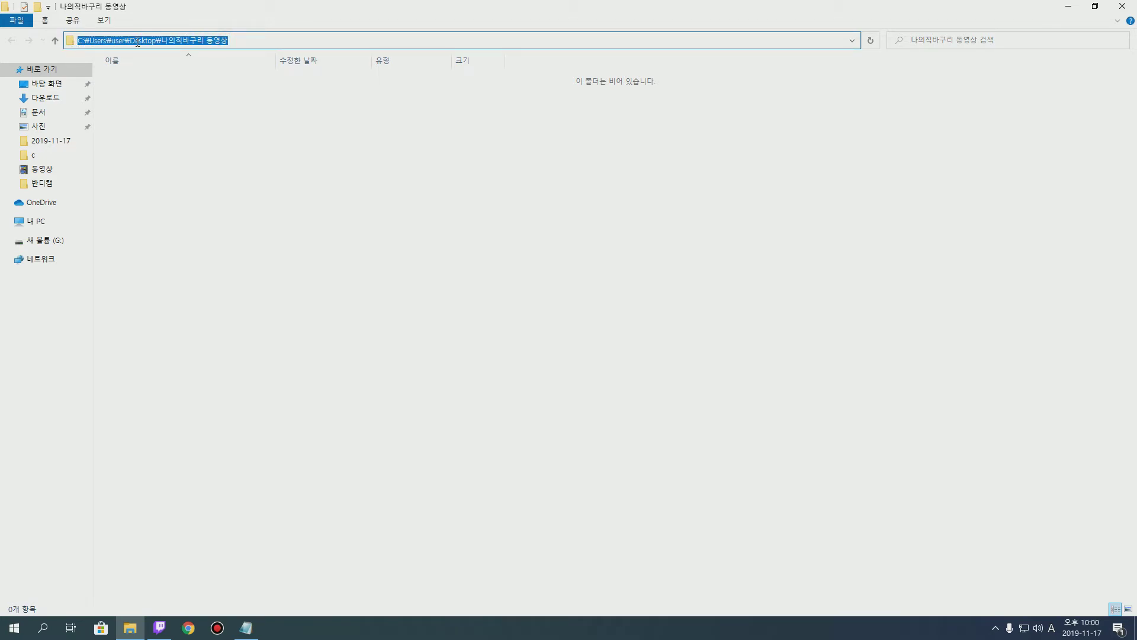
pyautogui.rightClick(203, 38)
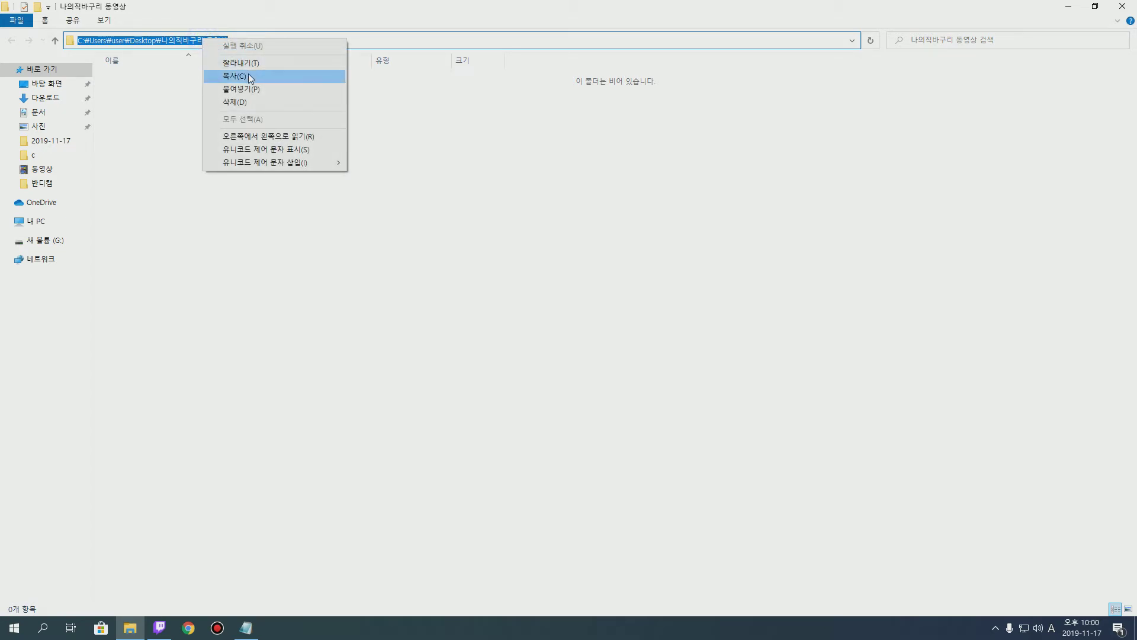
pyautogui.click(248, 75)
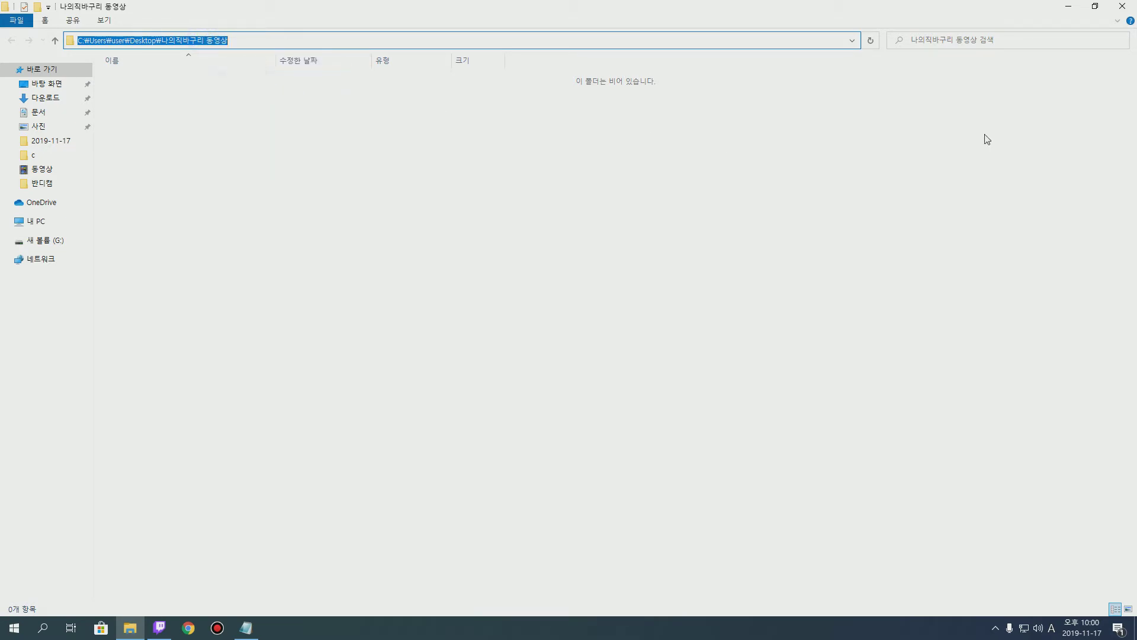
pyautogui.click(1069, 6)
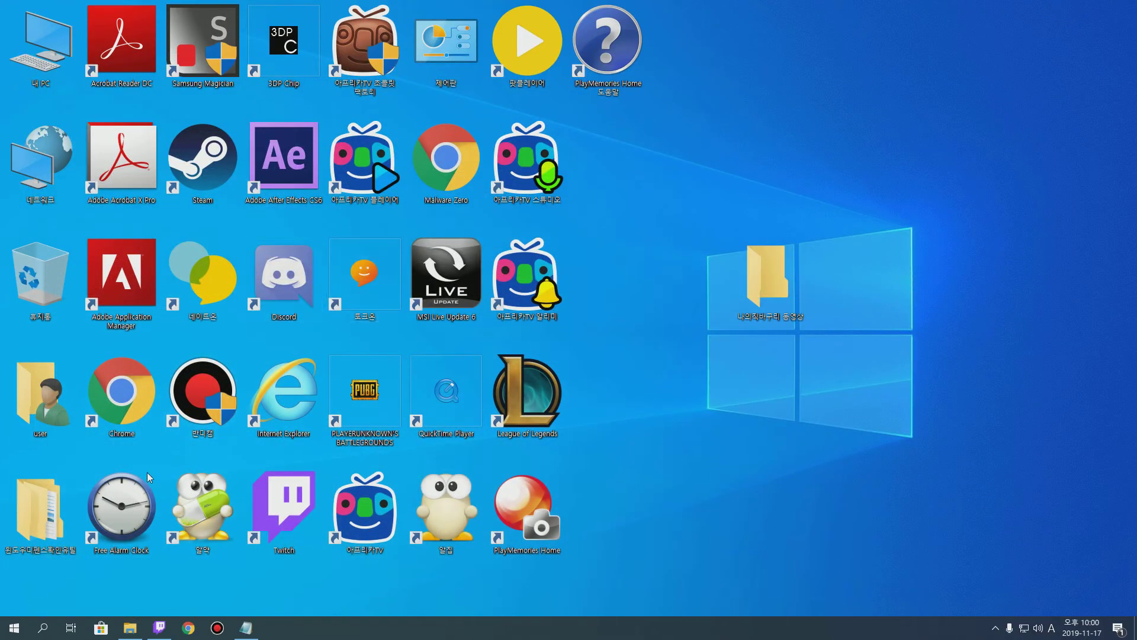
# Open Notepad (메모장), paste the folder path C:₩Users₩user₩Desktop₩나의직바구리 동영상 and maximize the window.
pyautogui.click(42, 628)
pyautogui.write('메모')
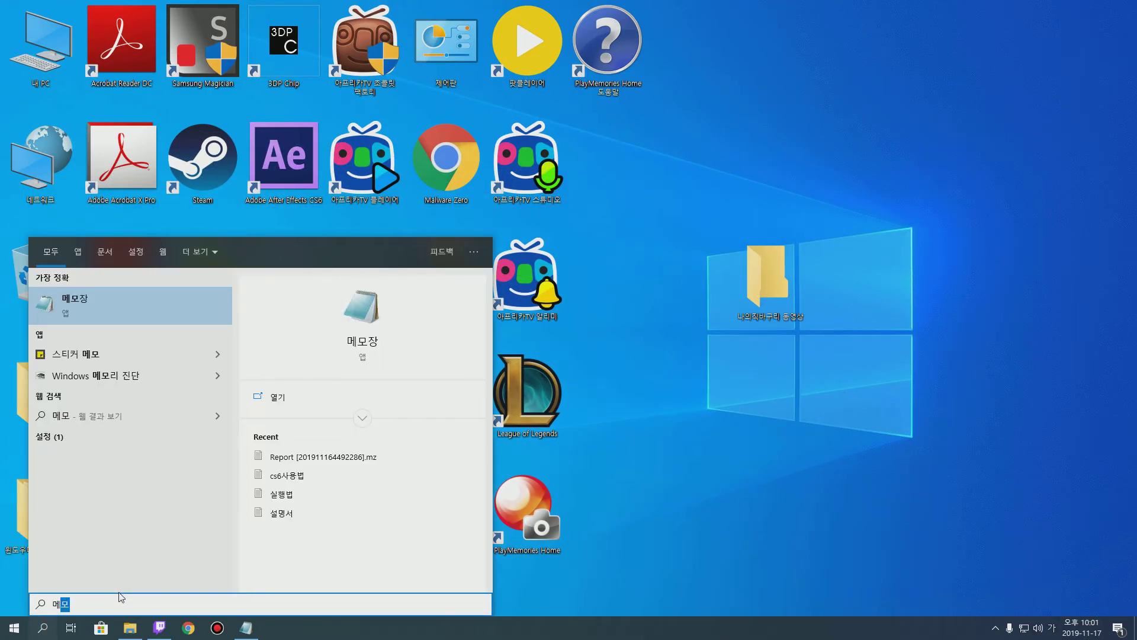
pyautogui.press('Return')
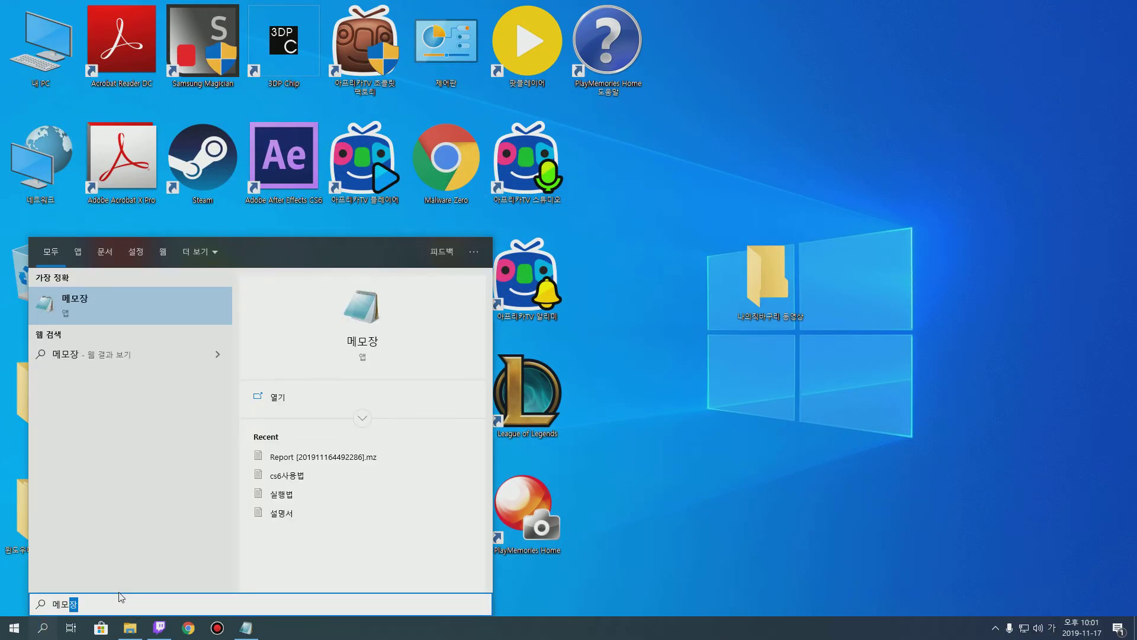
pyautogui.write('C:₩Users₩user₩Desktop₩나의직바구리 동영상')
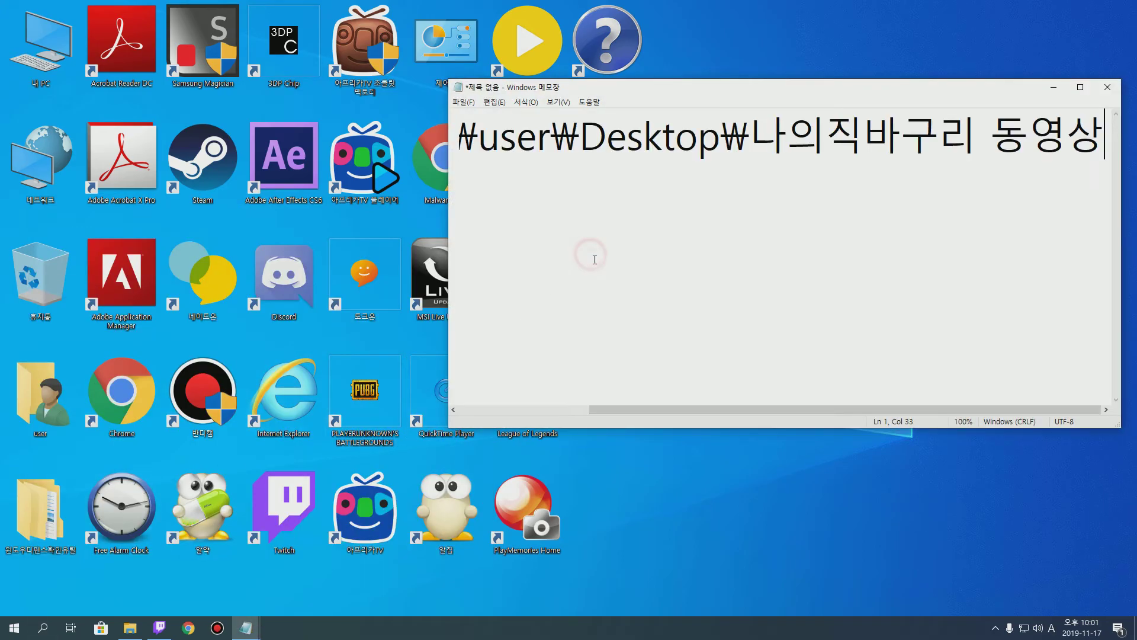
pyautogui.moveTo(964, 412); pyautogui.dragTo(835, 410)
pyautogui.click(1080, 87)
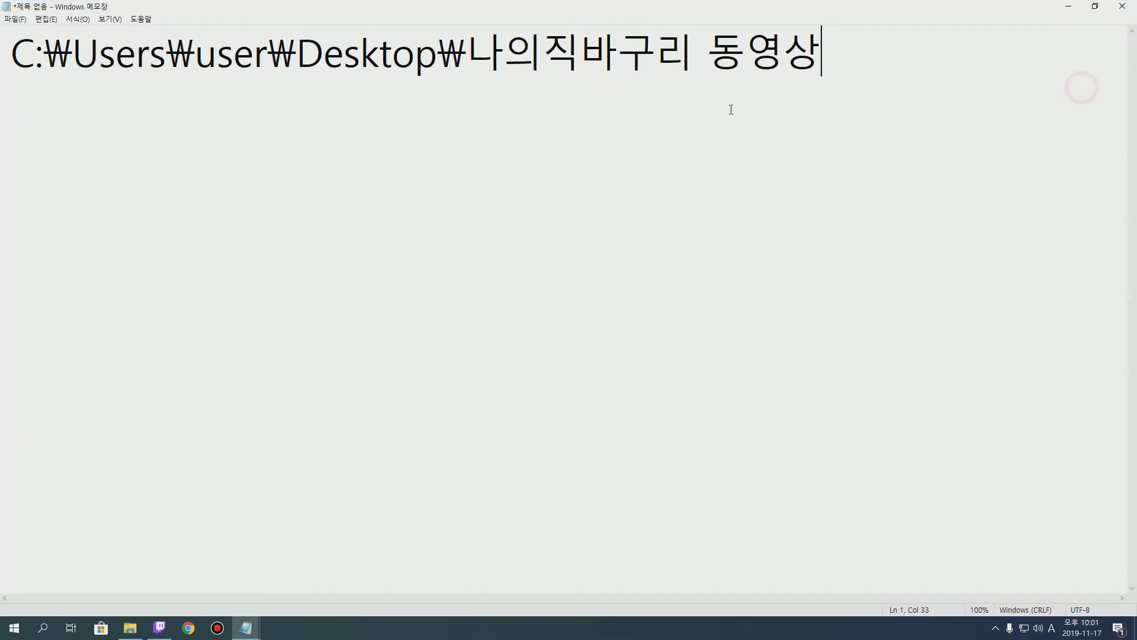
# Copy the entire folder path from the note and minimize the Notepad window to reveal the desktop.
pyautogui.moveTo(820, 64); pyautogui.dragTo(11, 64)
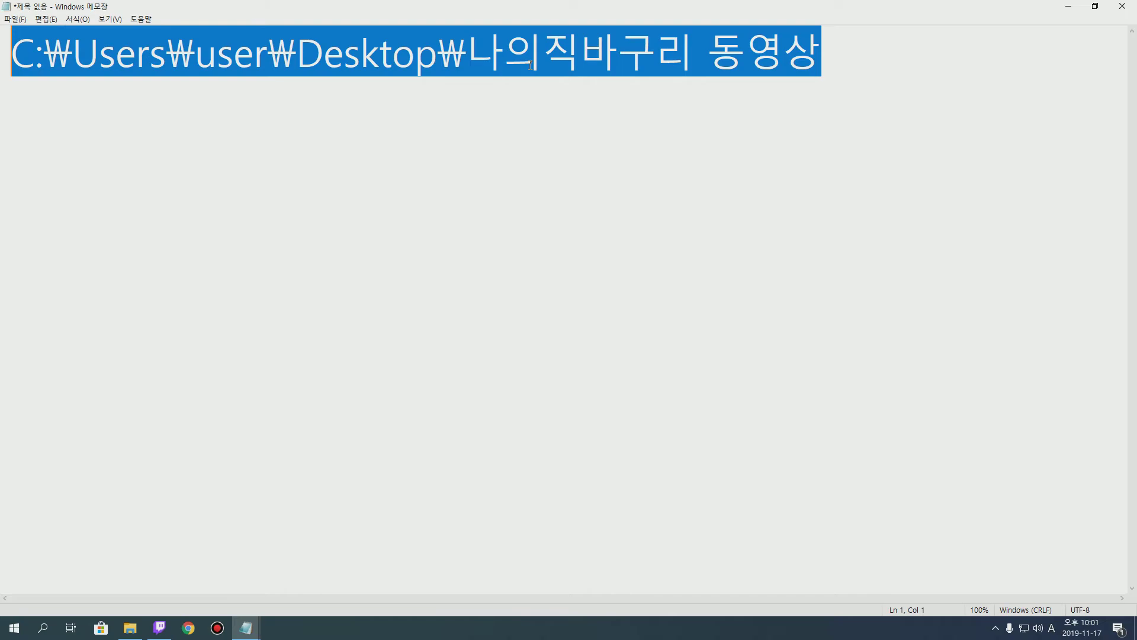
pyautogui.click(816, 51)
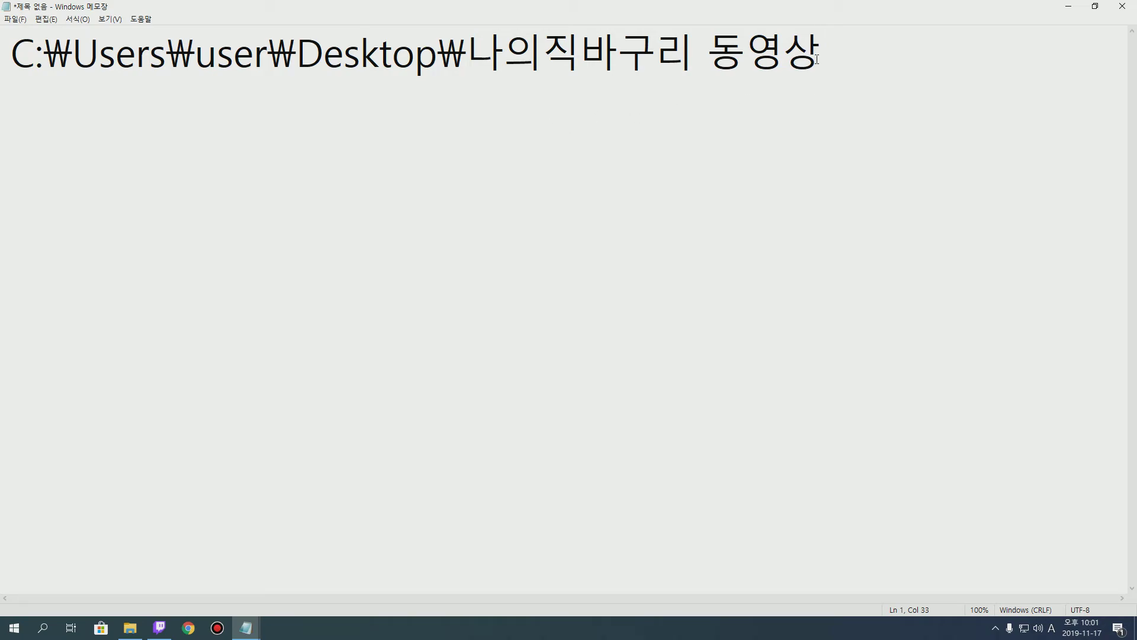
pyautogui.moveTo(819, 56); pyautogui.dragTo(8, 85)
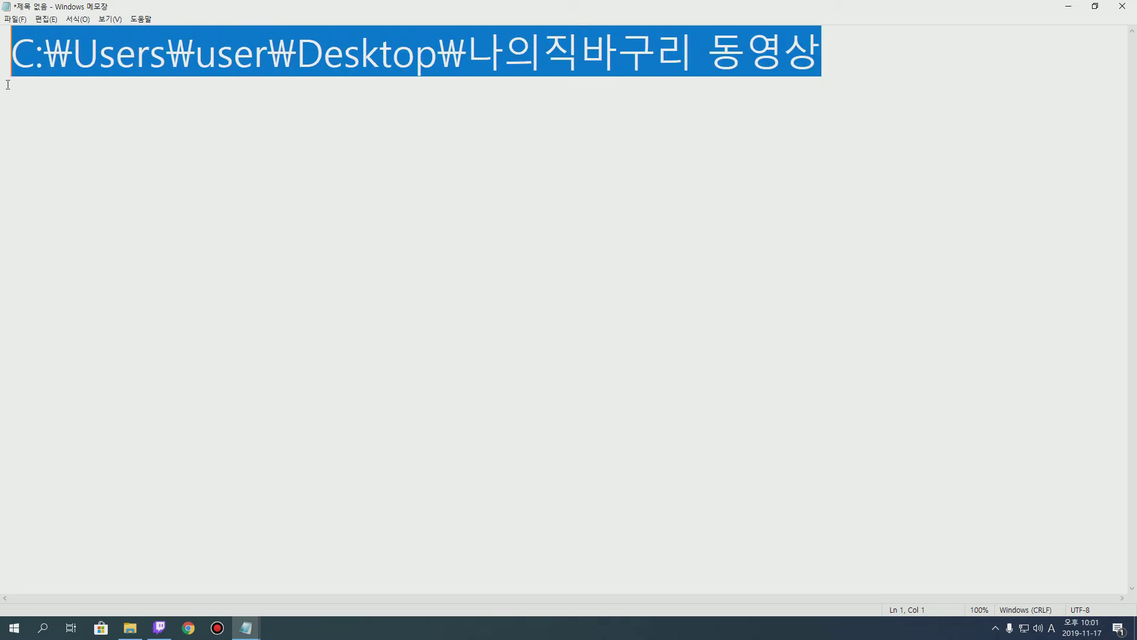
pyautogui.rightClick(123, 55)
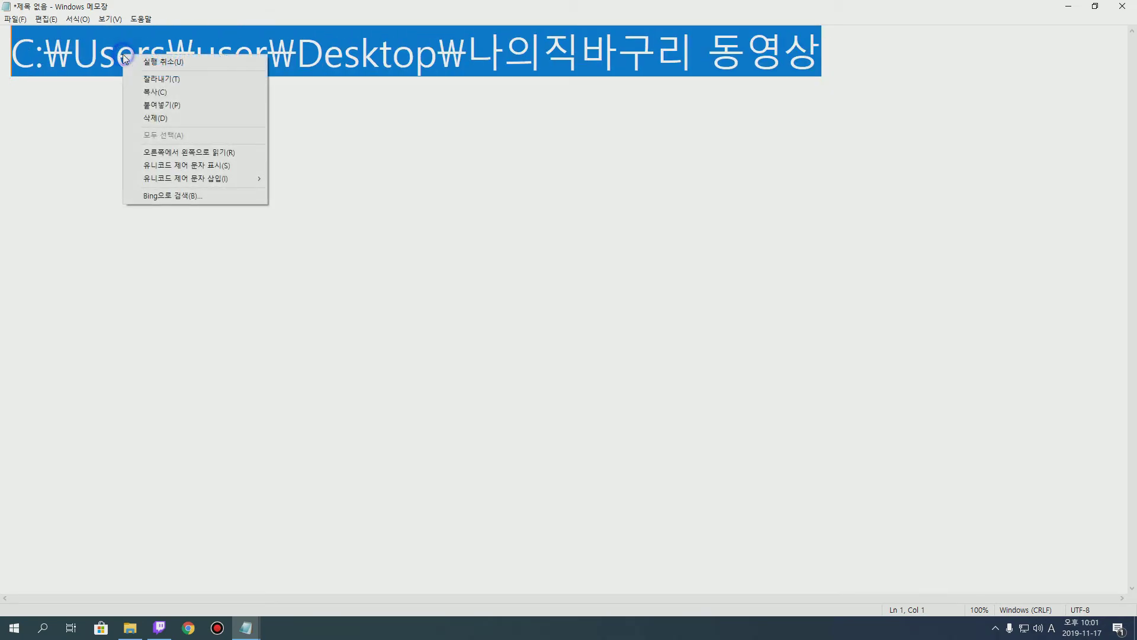
pyautogui.click(198, 92)
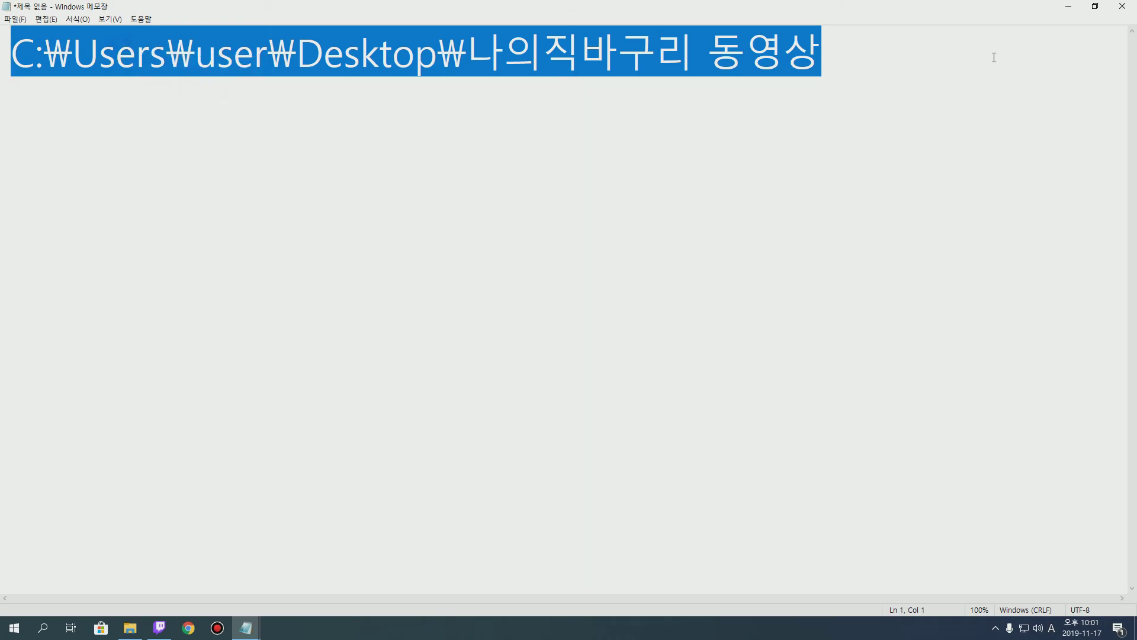
pyautogui.click(1070, 8)
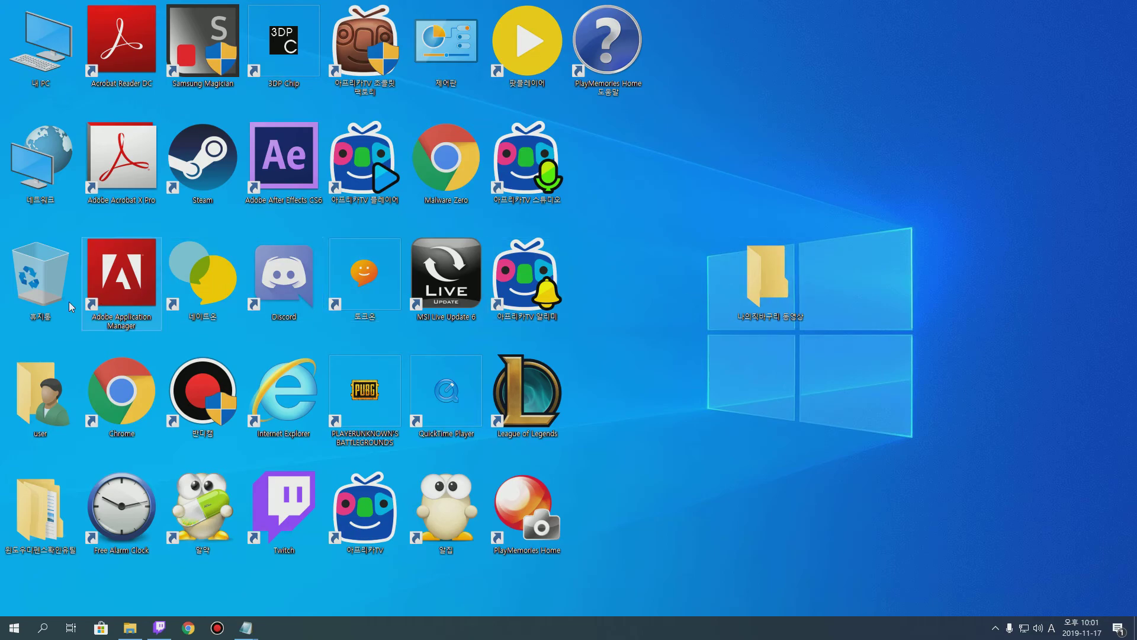
# Open the desktop's user folder in File Explorer and go to the copied path C:₩Users₩user₩Desktop₩나의직바구리 동영상.
pyautogui.doubleClick(42, 368)
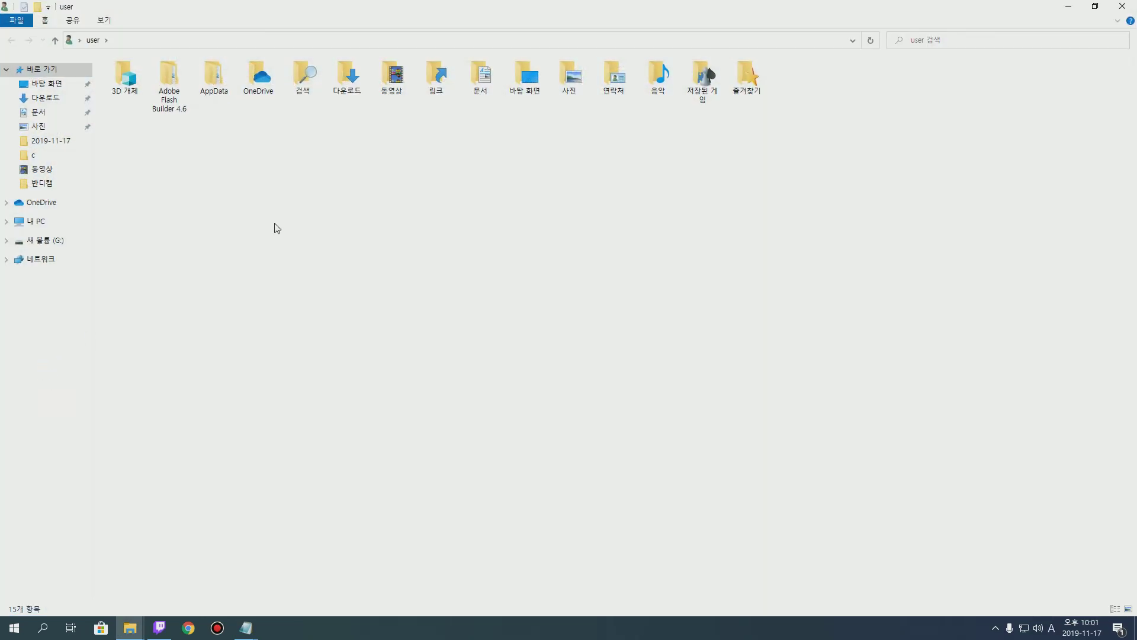
pyautogui.click(282, 40)
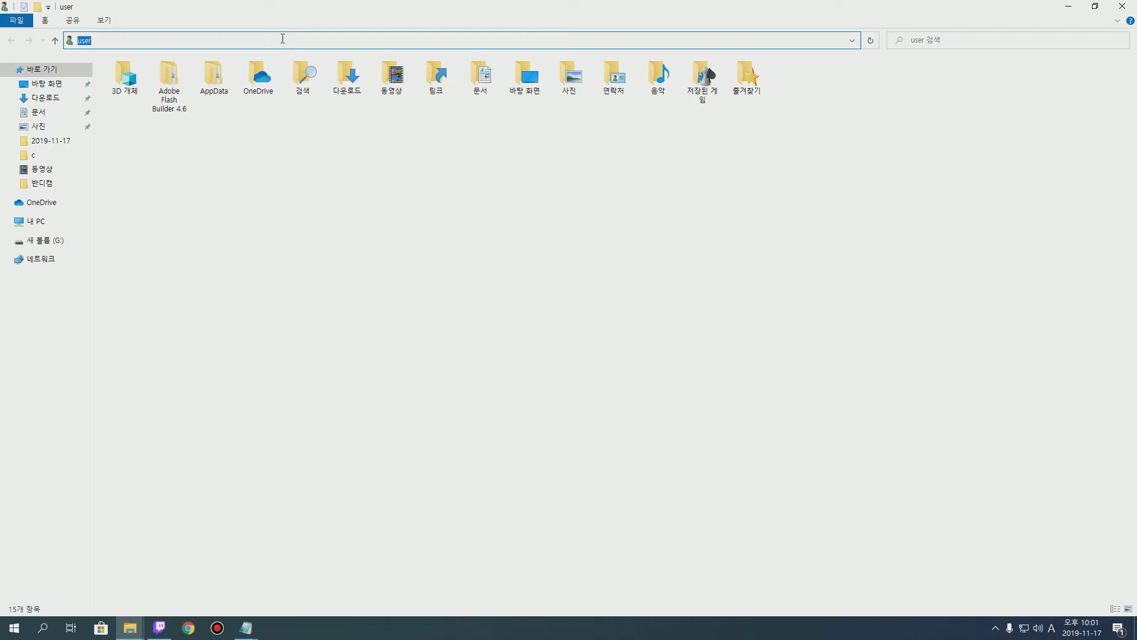
pyautogui.hotkey('ctrl', 'v')
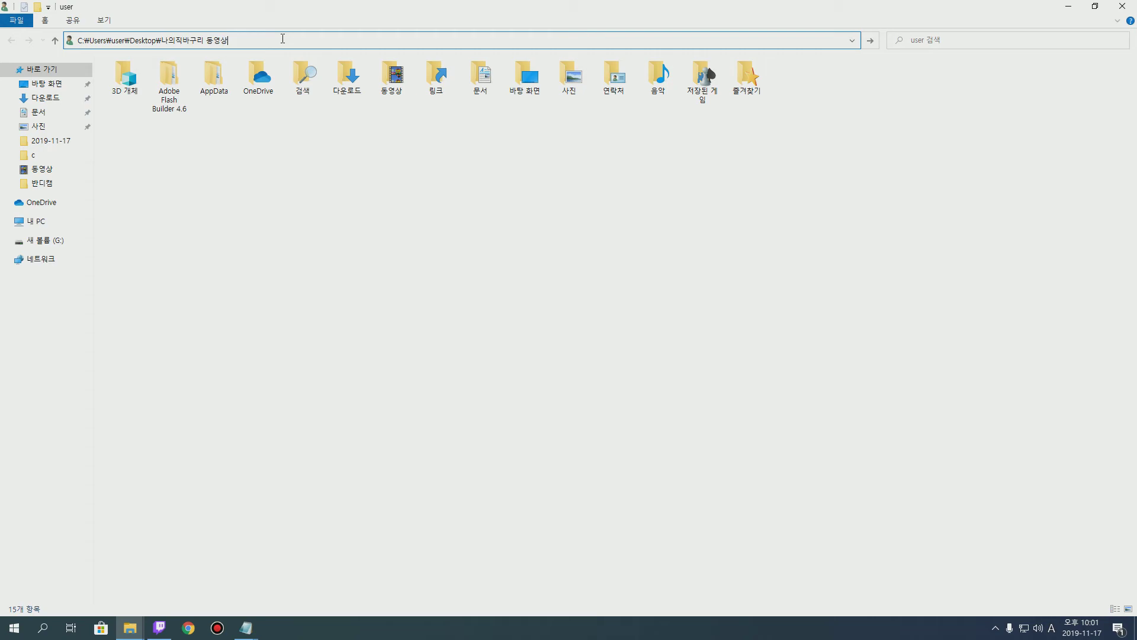
pyautogui.press('Return')
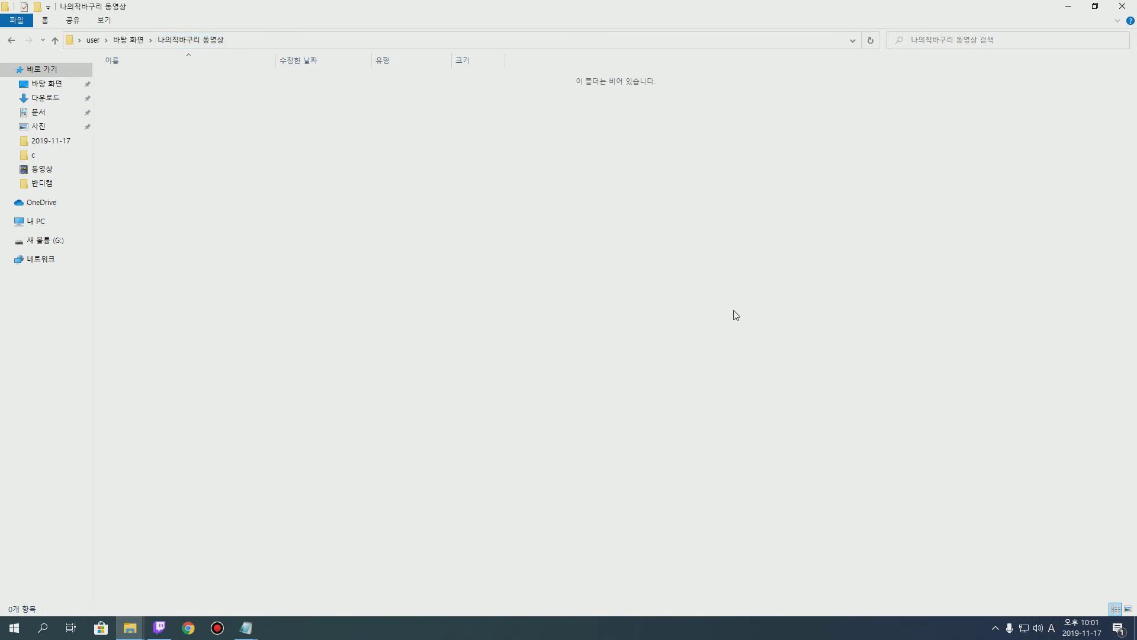
pyautogui.click(558, 268)
pyautogui.moveTo(507, 162); pyautogui.dragTo(638, 303)
pyautogui.moveTo(571, 234); pyautogui.dragTo(719, 328)
pyautogui.moveTo(408, 147); pyautogui.dragTo(765, 394)
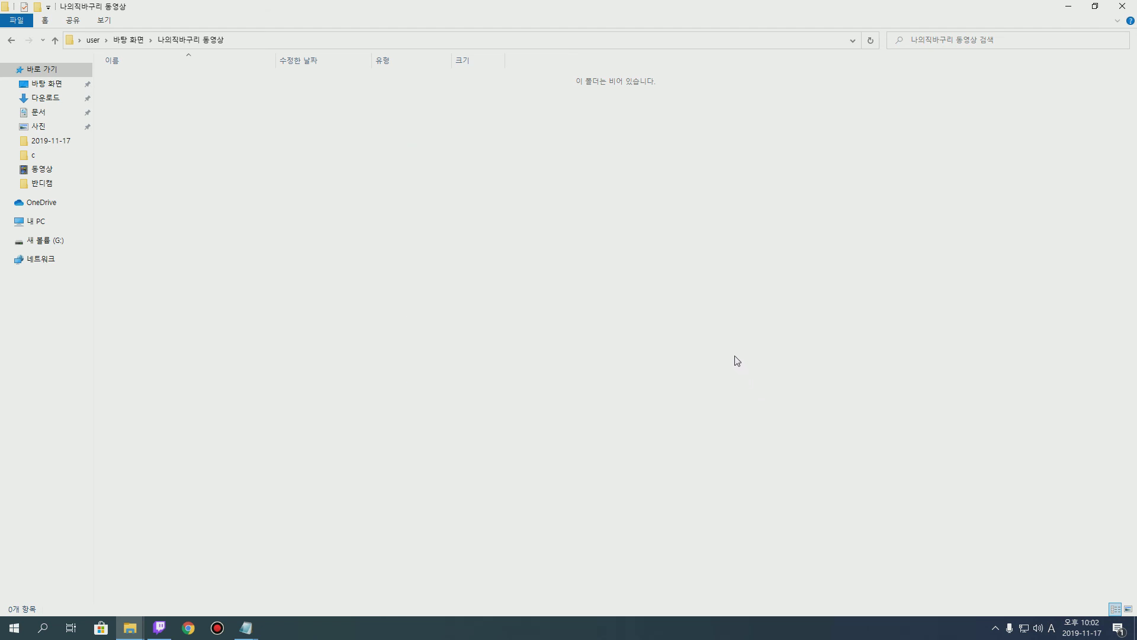